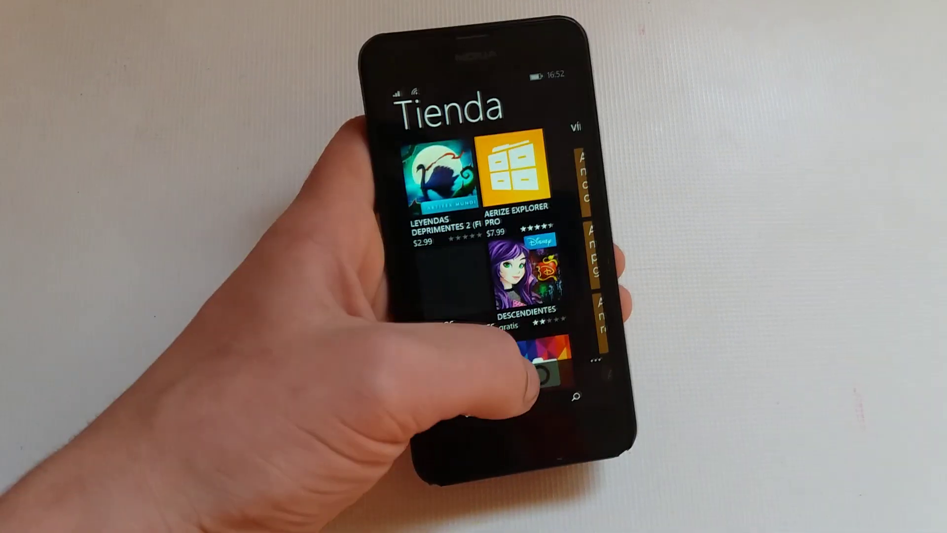
Search the Store for 'the sims', open The Sims 3 page, then return to Start.
left_click(575, 396)
type("th")
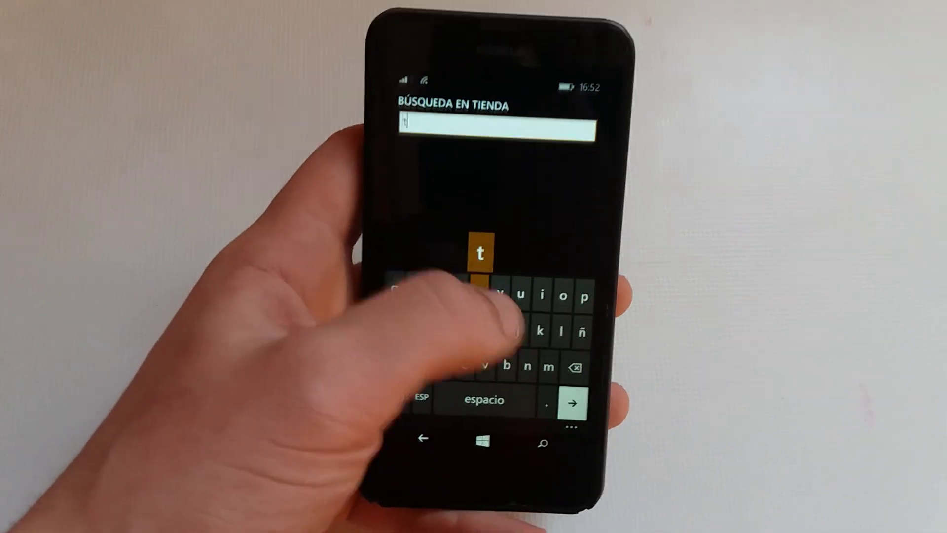
type("e sims")
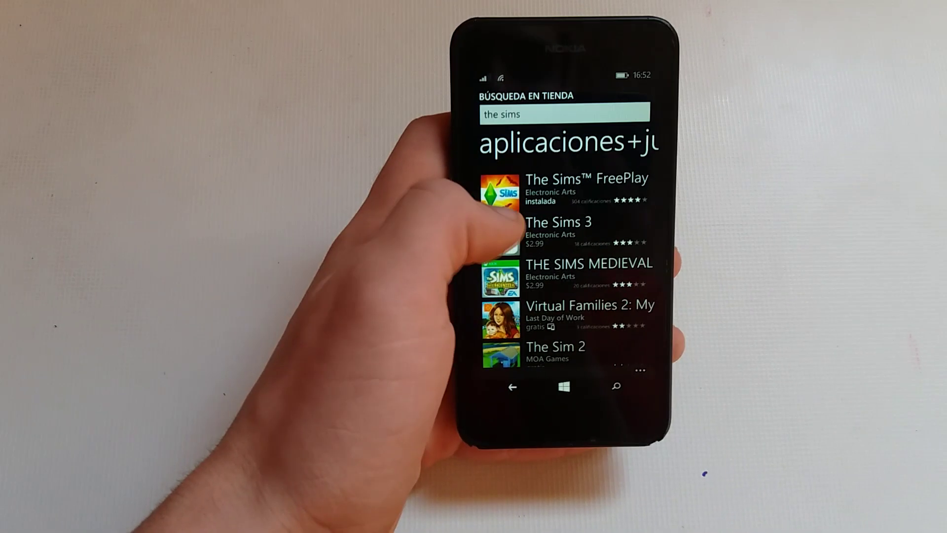
left_click(552, 234)
left_click(565, 388)
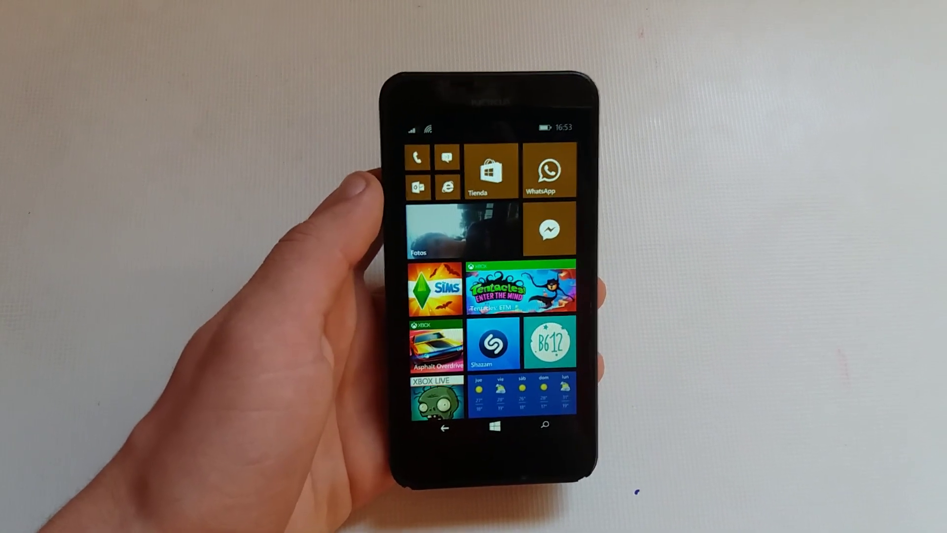
scroll(493, 286, "down", 5)
scroll(493, 286, "up", 5)
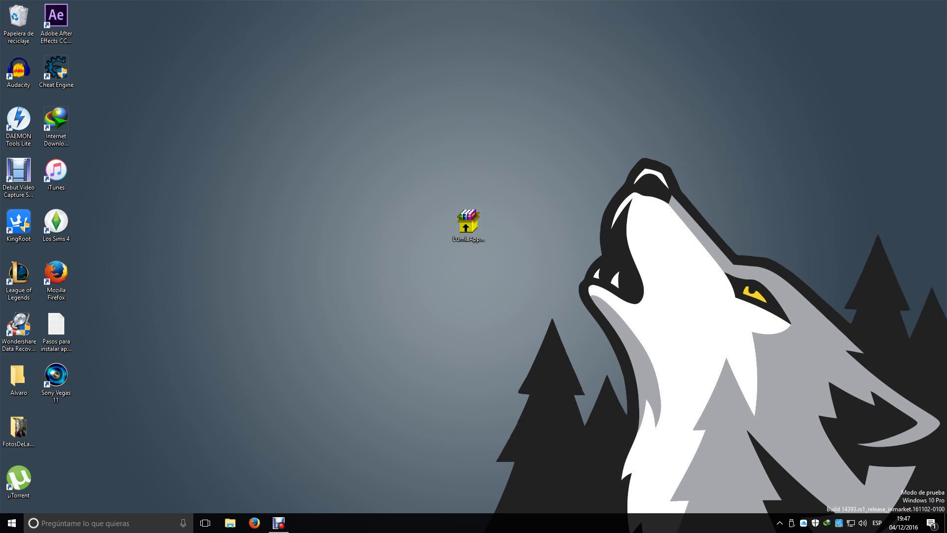
Extract the LumiaApps archive and gather WPV XAP Deployer, Polenter, WPSDK 8.0 and 8.1 Lite icons centrally.
left_click_drag(395, 156, 496, 237)
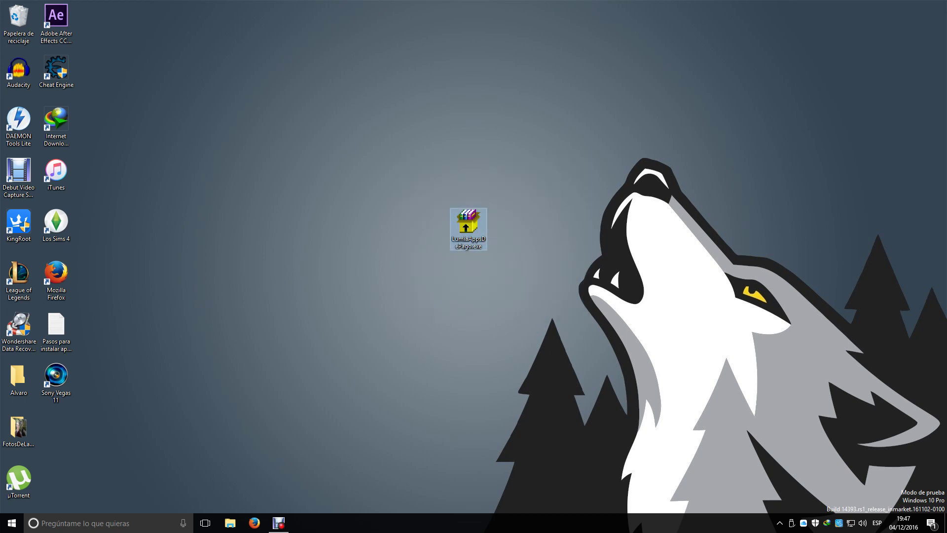
key("Return")
key("Return")
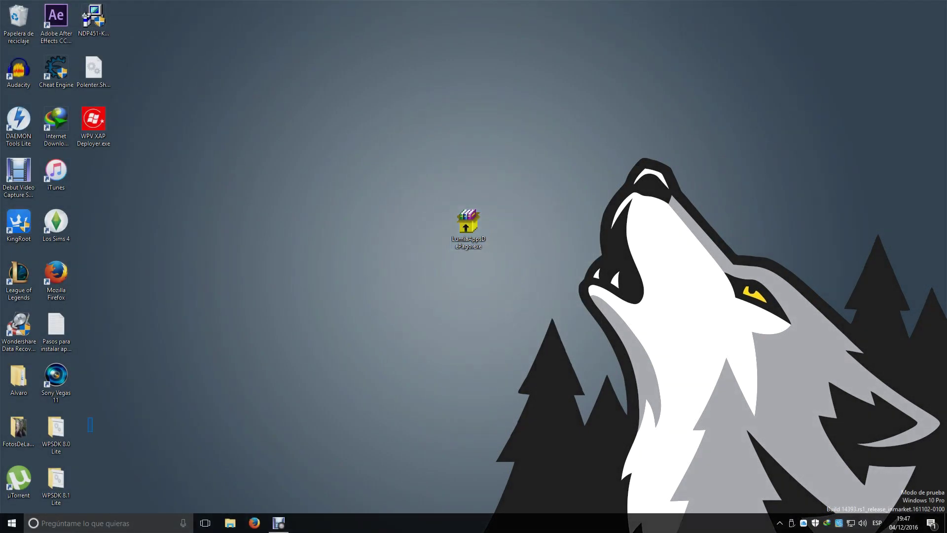
left_click_drag(94, 124, 318, 222)
left_click_drag(94, 69, 393, 222)
left_click_drag(319, 20, 393, 276)
left_click_drag(280, 481, 318, 276)
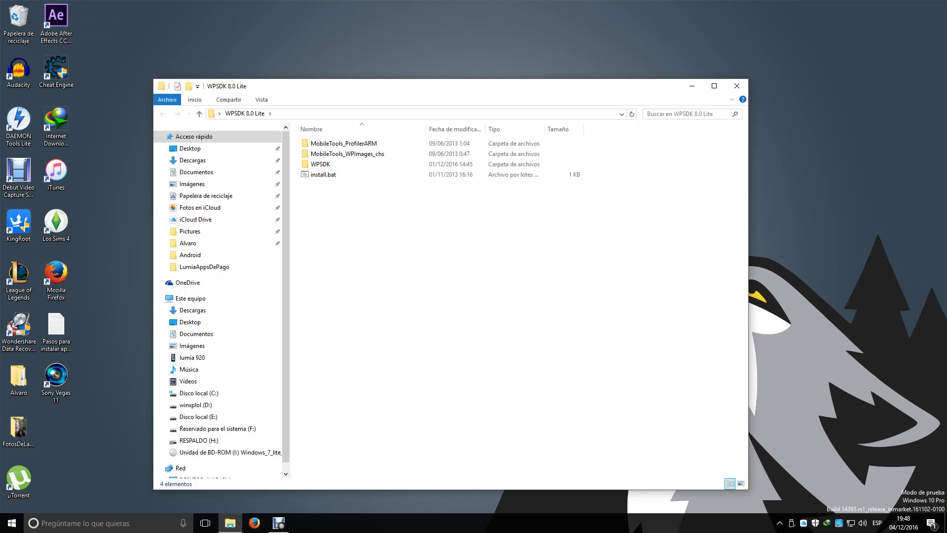
Run WPSDK 8.0 Lite's install.bat, then launch InstallWP81SDKToolsLite.bat from WPSDK 8.1 Lite.
left_click(323, 174)
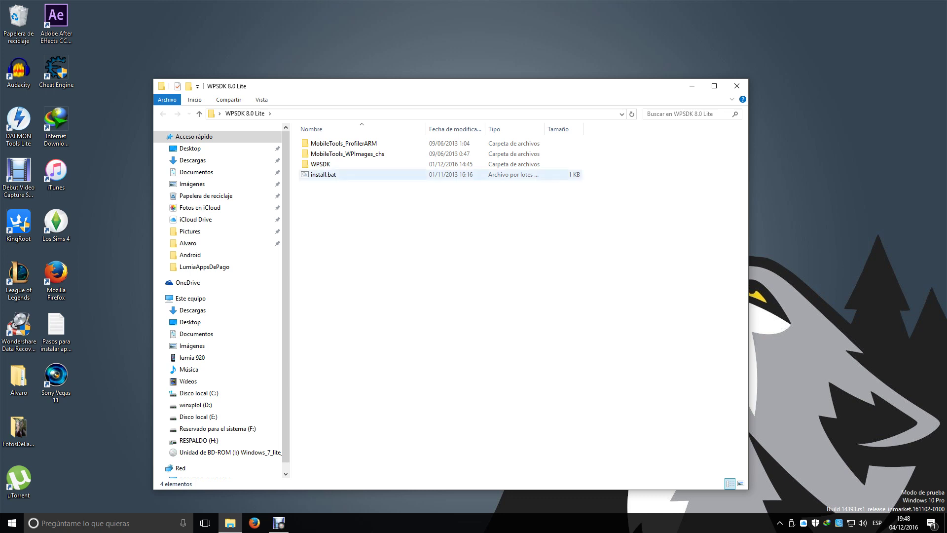
key("Return")
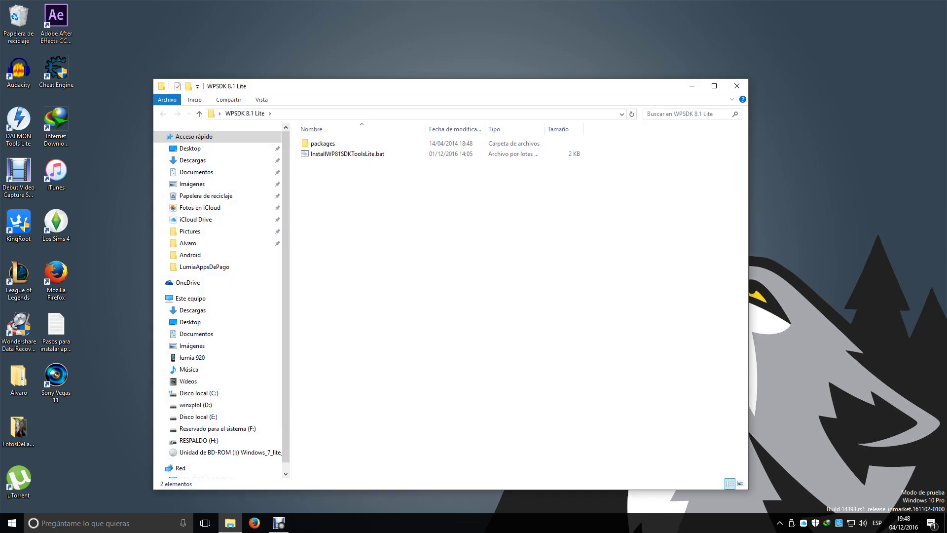
double_click(347, 153)
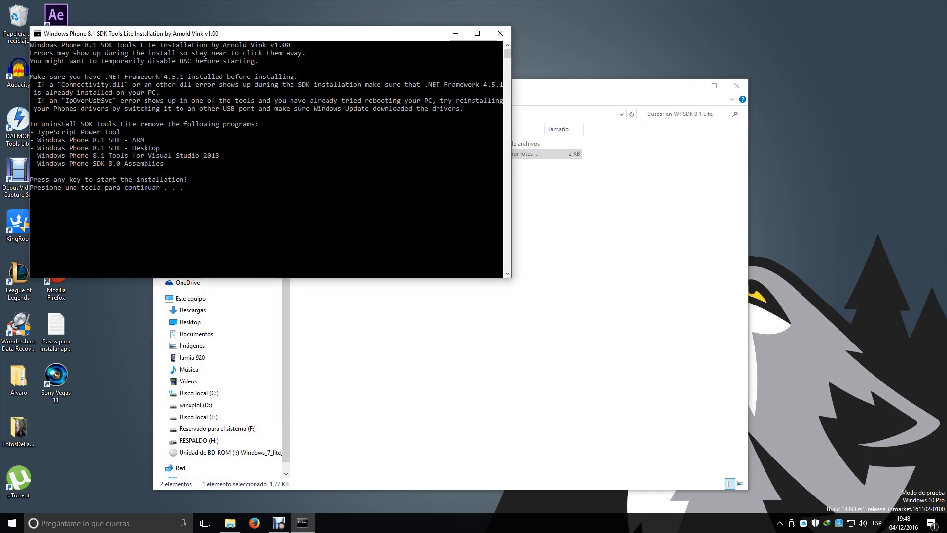
Install Windows Phone 8.1 SDK Tools Lite in the console, then close the Explorer window.
key("Return")
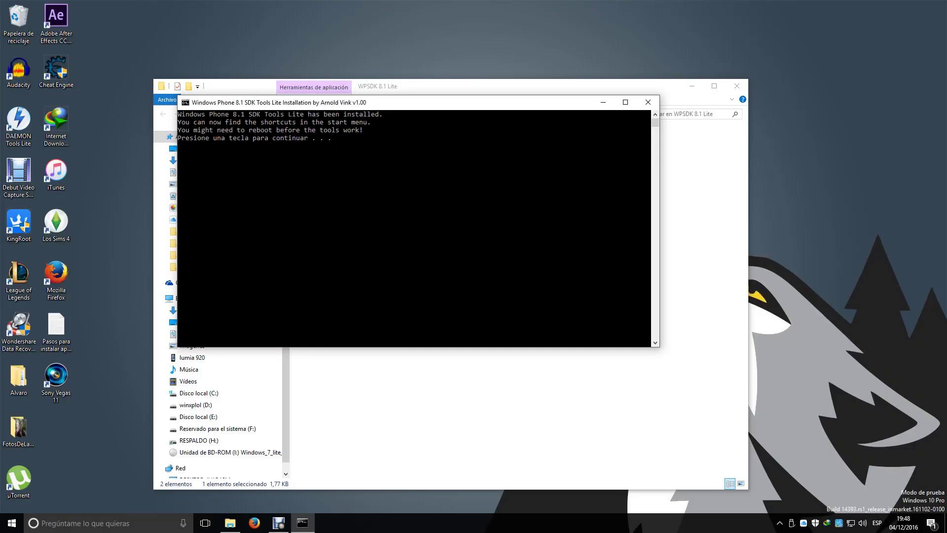
key("Return")
left_click(736, 86)
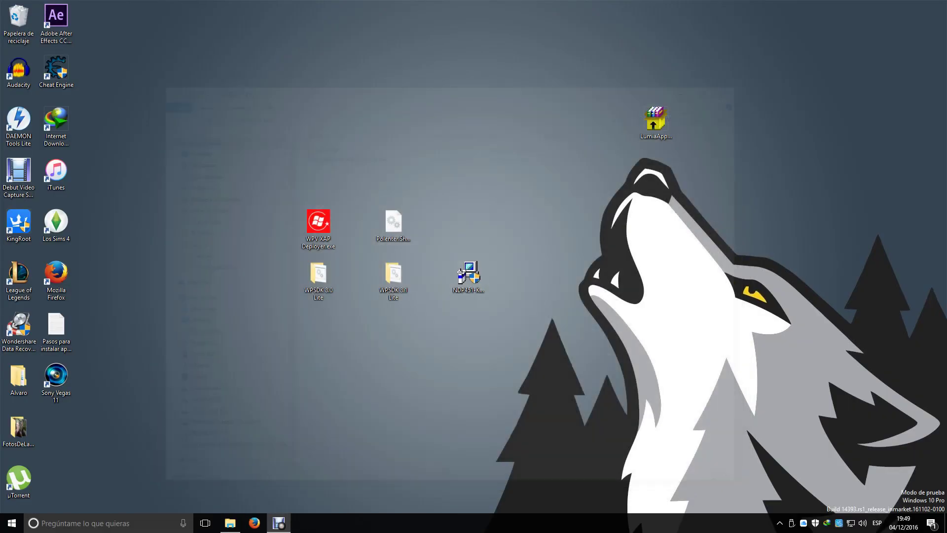
Search Windows for 'window' and launch Windows Phone Developer Registration 8.1.
left_click(98, 522)
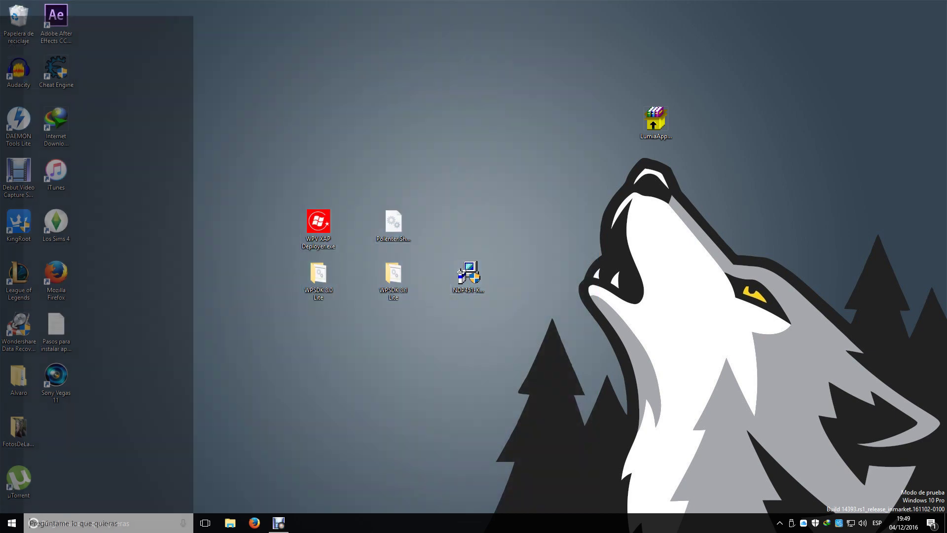
type("whindow")
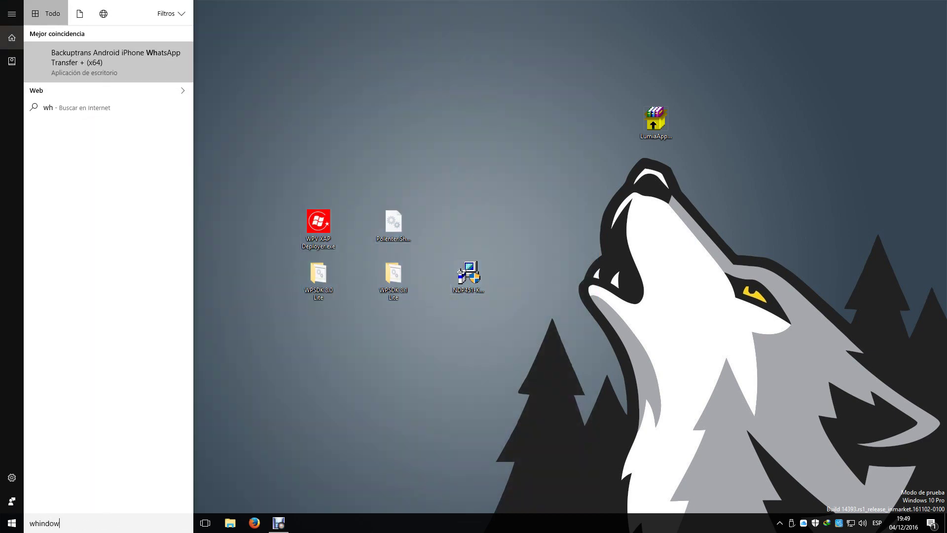
key("BackSpace")
key("BackSpace")
key("BackSpace")
key("BackSpace")
key("BackSpace")
key("BackSpace")
type("indows")
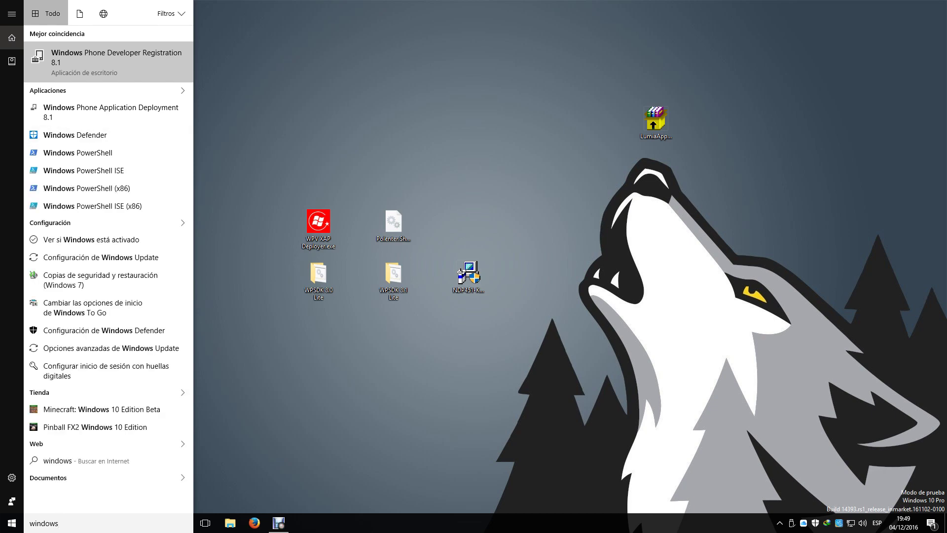
key("BackSpace")
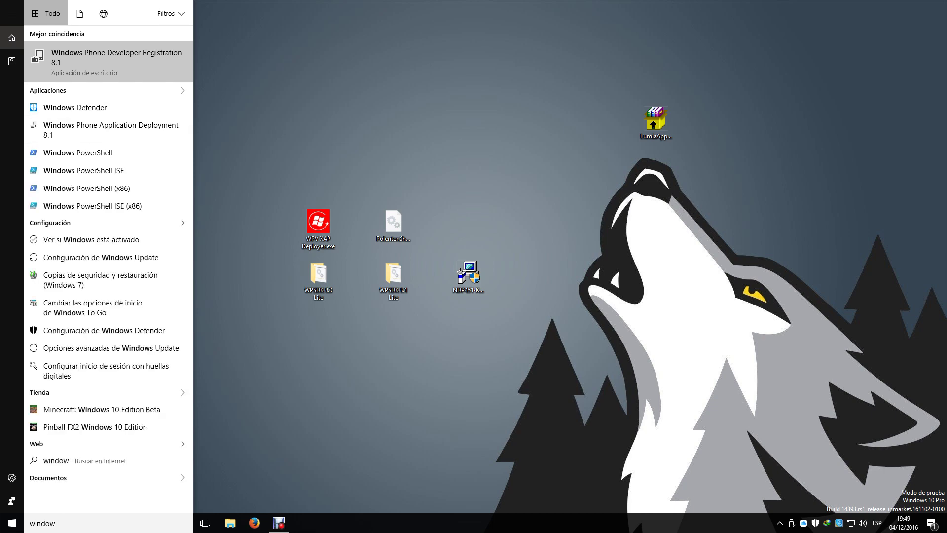
key("Return")
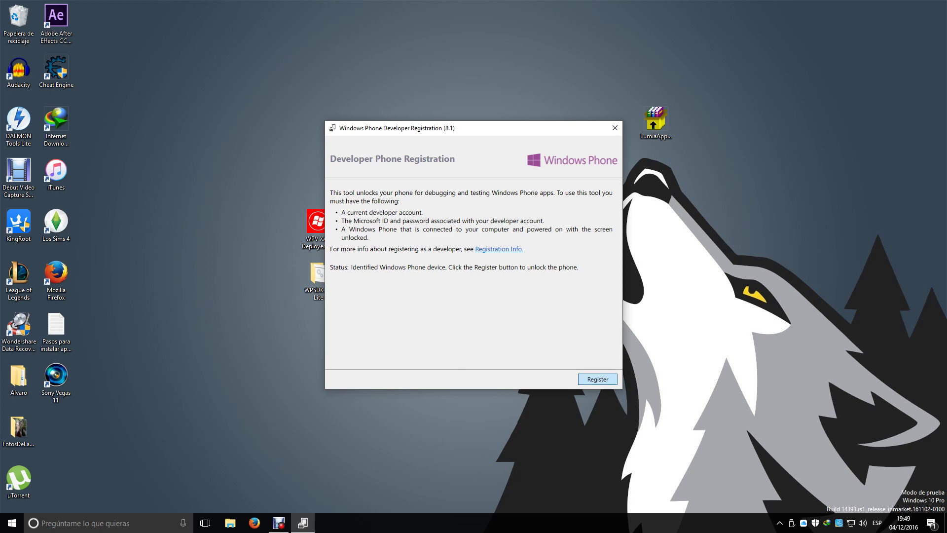
Register the phone by signing in with the Microsoft account e-mail and password, then close the window.
key("Return")
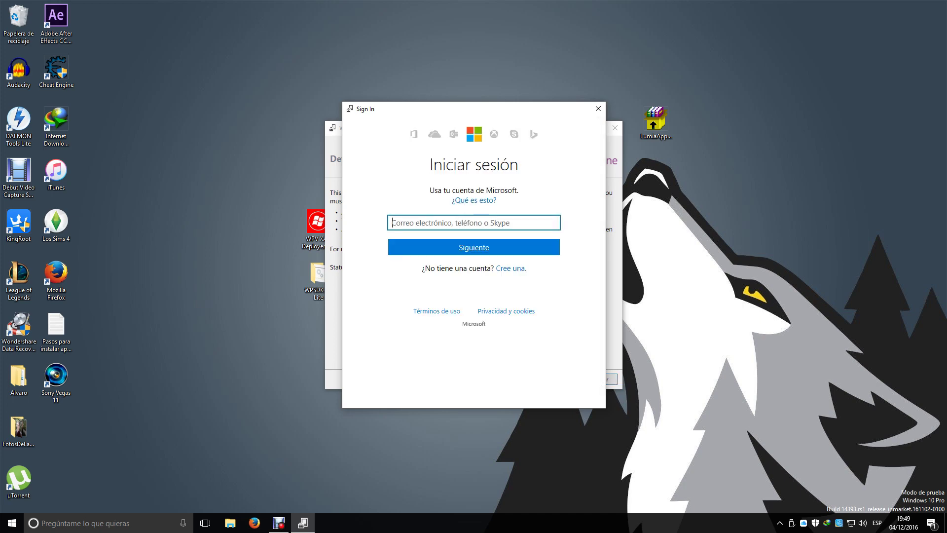
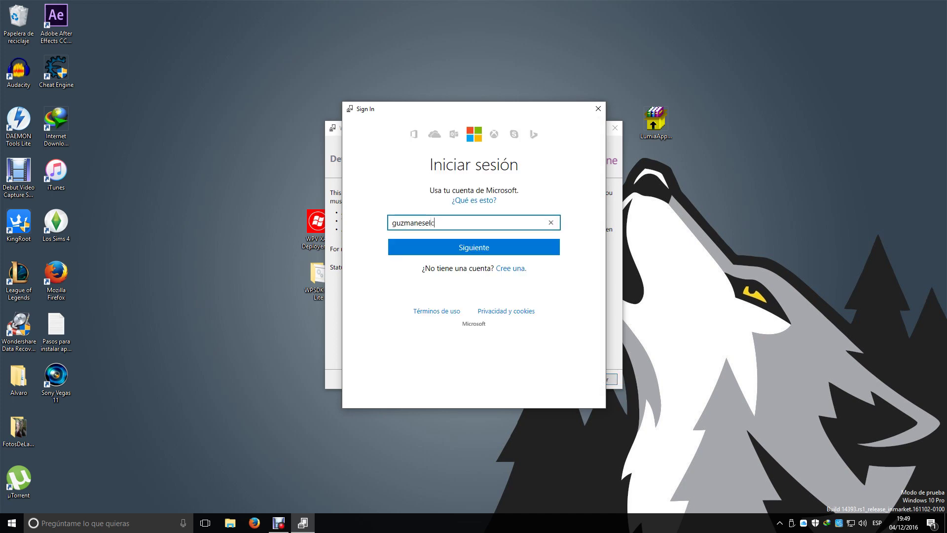
key("Return")
type("••••••••••••••")
key("Tab")
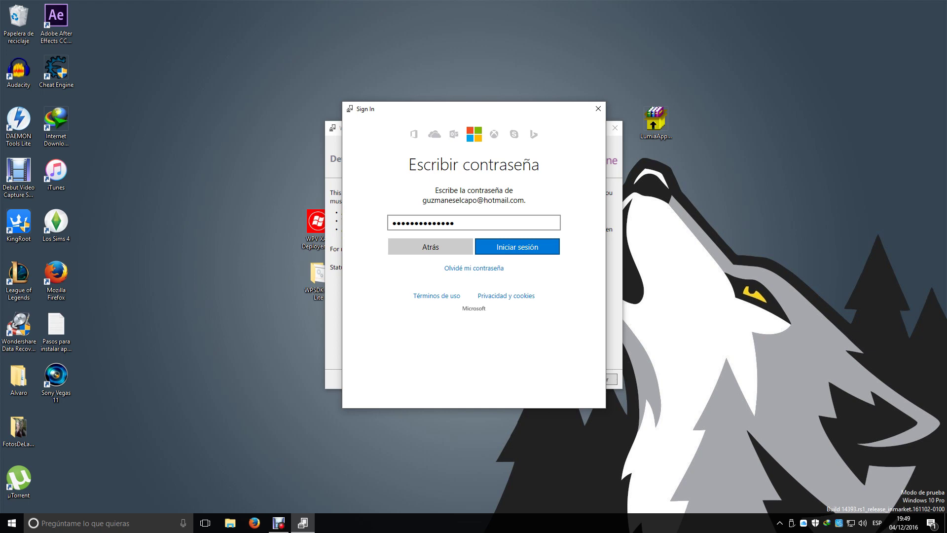
key("Return")
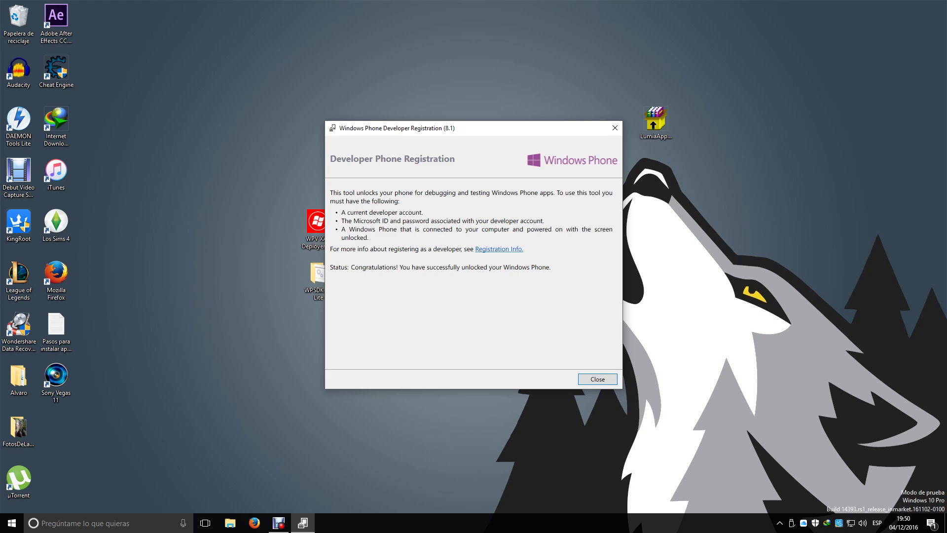
key("Return")
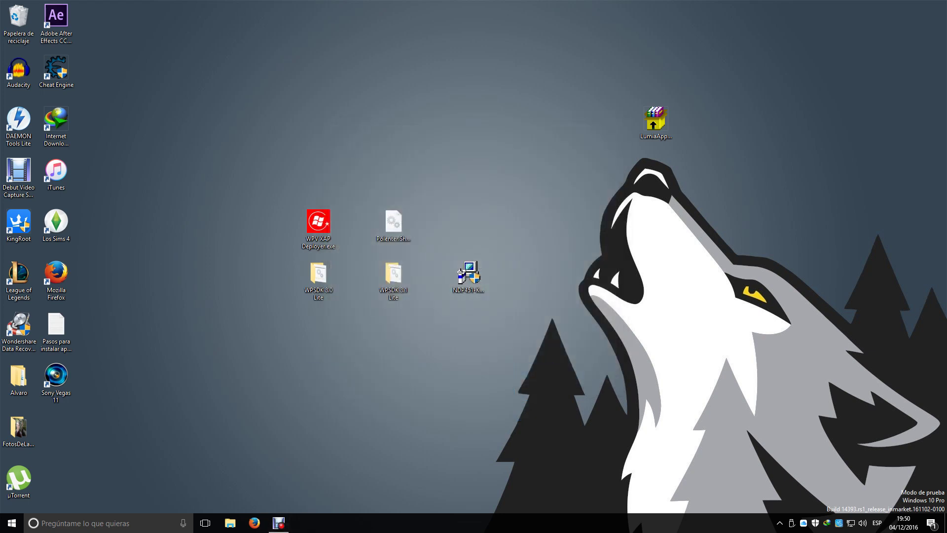
Launch the NDP451-KB2858728 .NET Framework 4.5.1 installer and approve the UAC prompt.
left_click(469, 273)
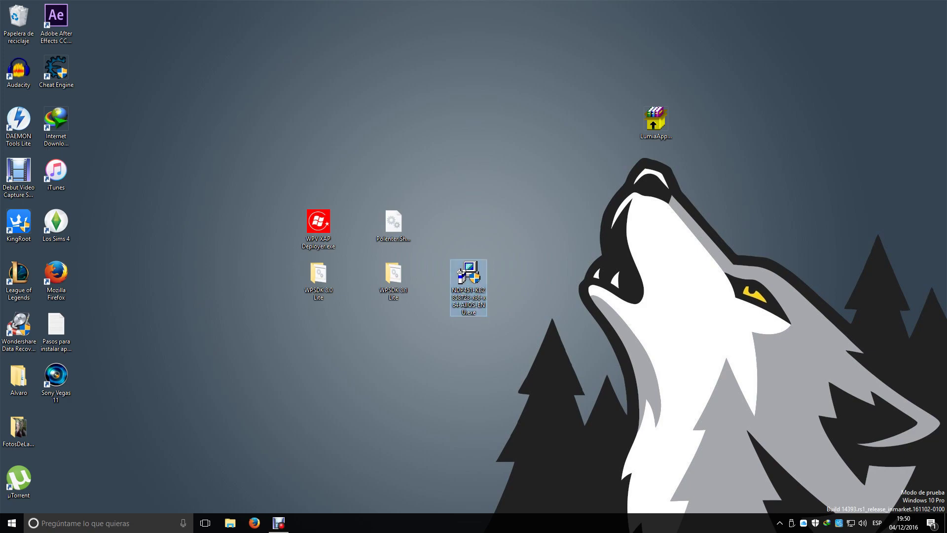
key("Return")
key("alt+s")
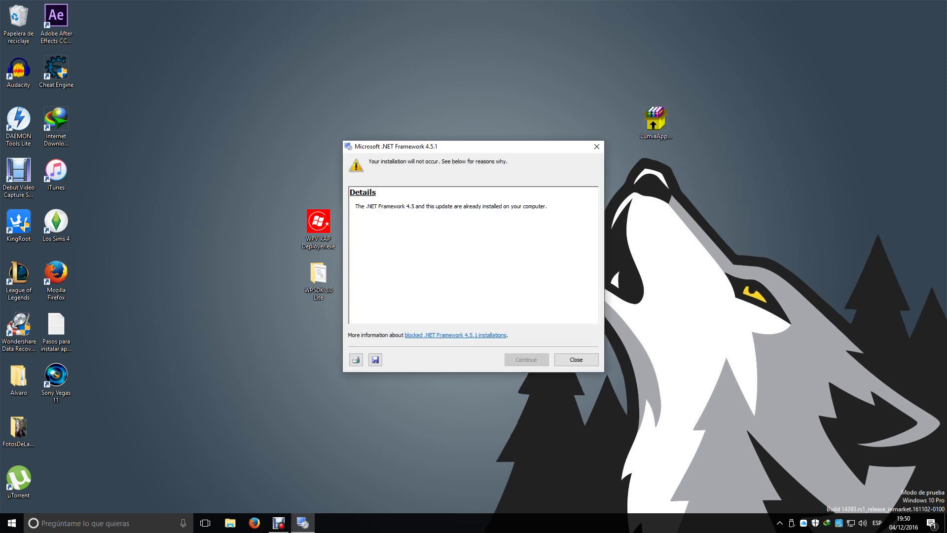
Review the notice that .NET Framework 4.5 and the update are already installed, then close it.
key("ctrl+a")
left_click(350, 218)
key("shift+Up")
left_click(349, 219)
key("ctrl+a")
left_click(349, 218)
left_click(597, 147)
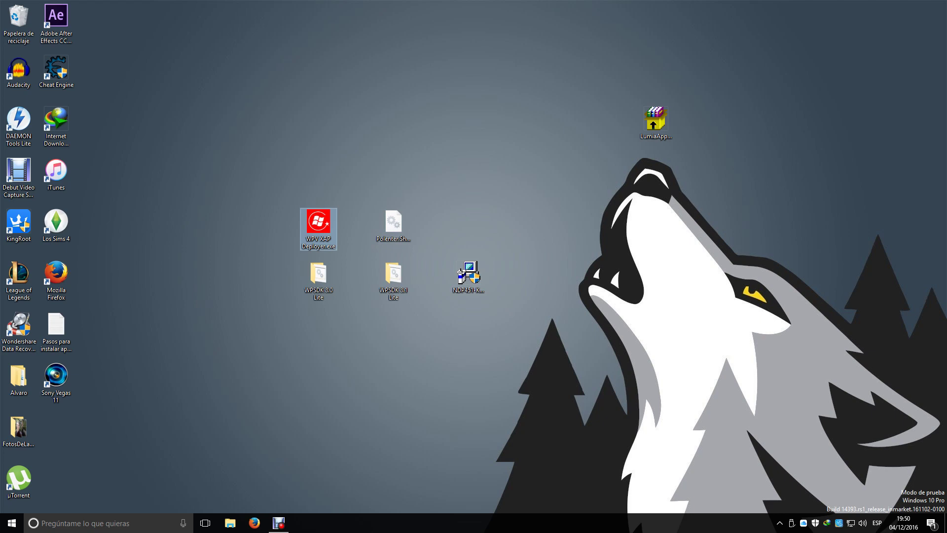
Add Plantas Contra Zombis.xap from Desktop\LumiaAppsDePago to the WPV XAP Deployer list.
double_click(318, 228)
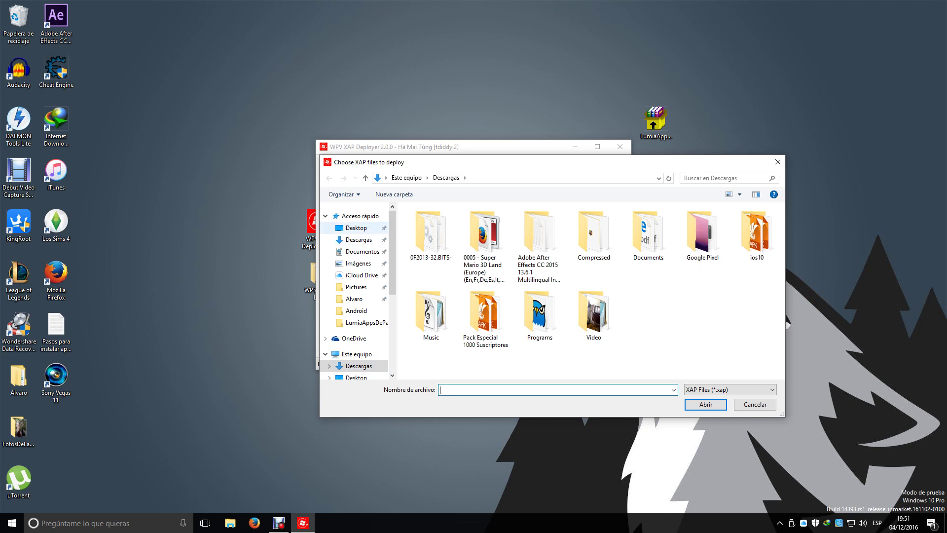
left_click(356, 227)
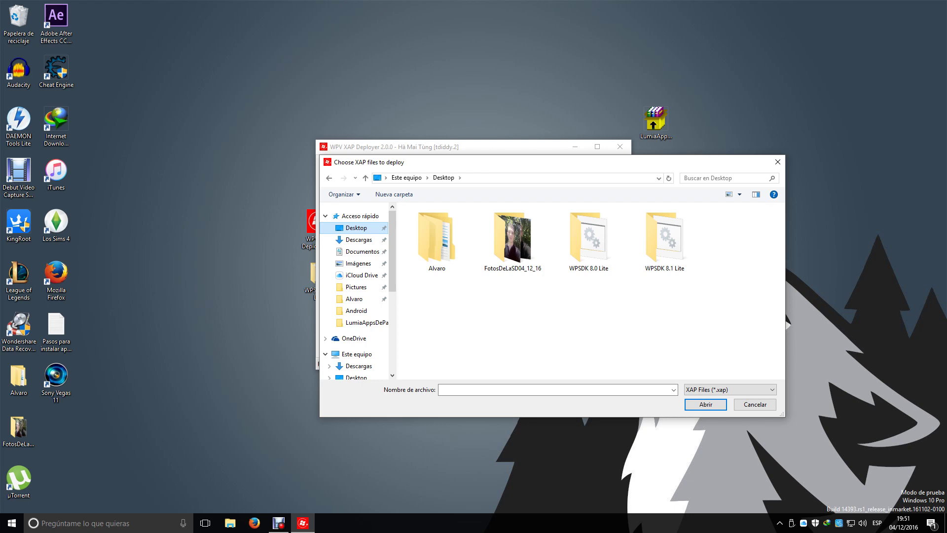
left_click_drag(518, 331, 559, 350)
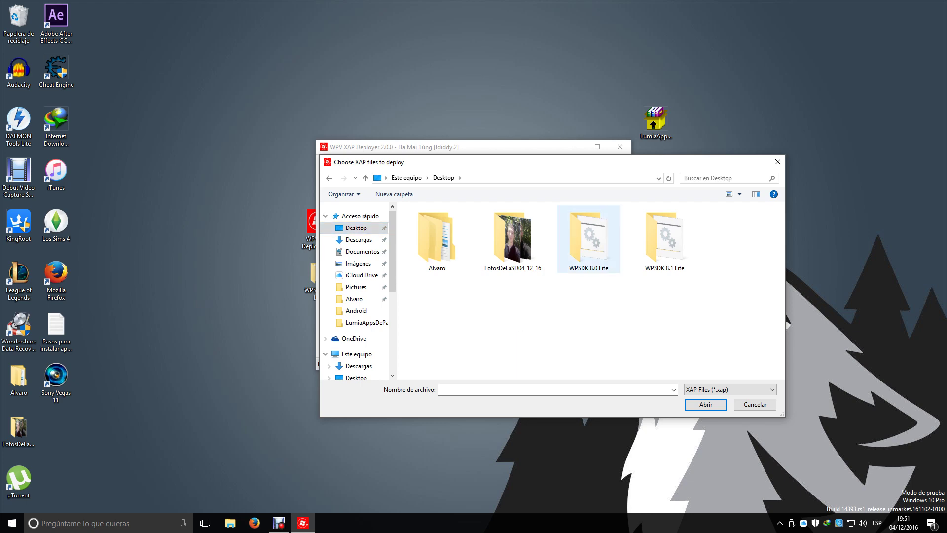
left_click_drag(444, 161, 382, 157)
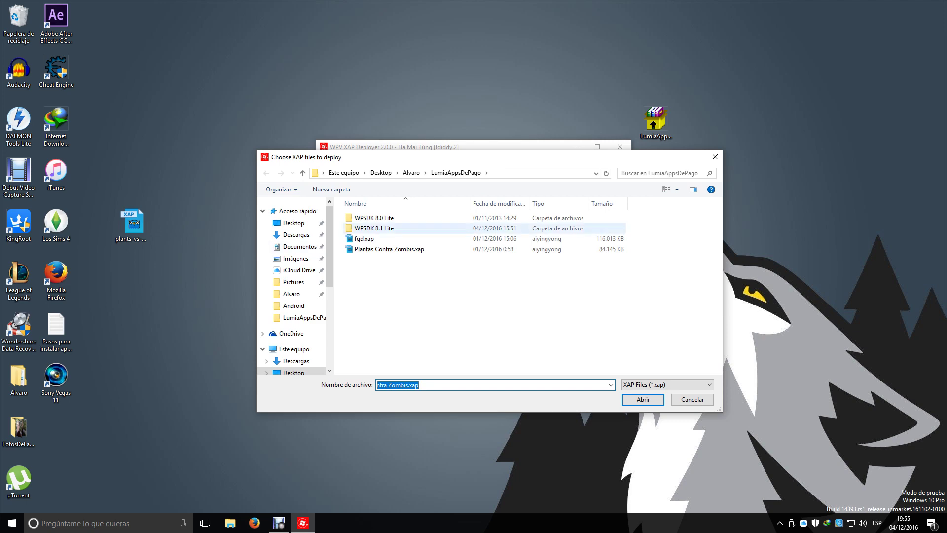
key("Return")
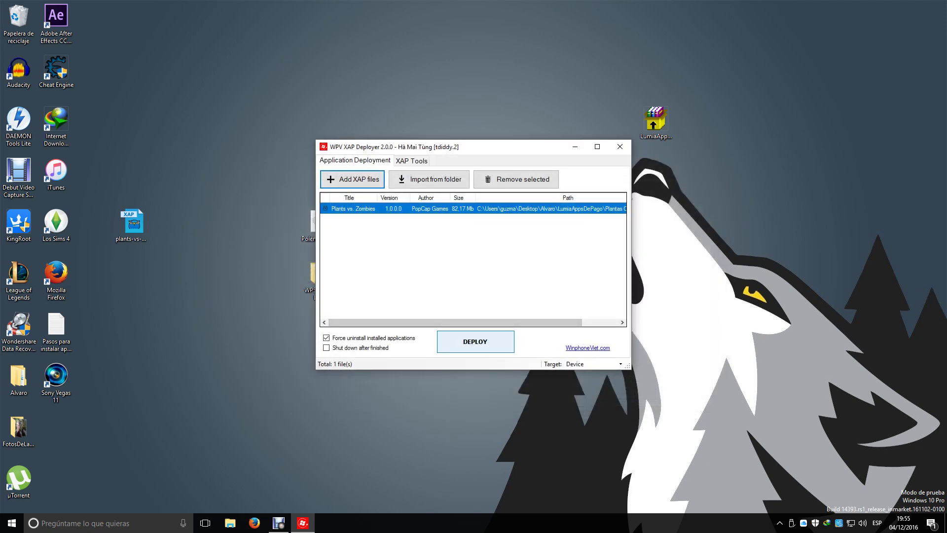
Uncheck Force uninstall installed applications and start deploying Plants vs. Zombies to the phone.
left_click(326, 338)
left_click(475, 341)
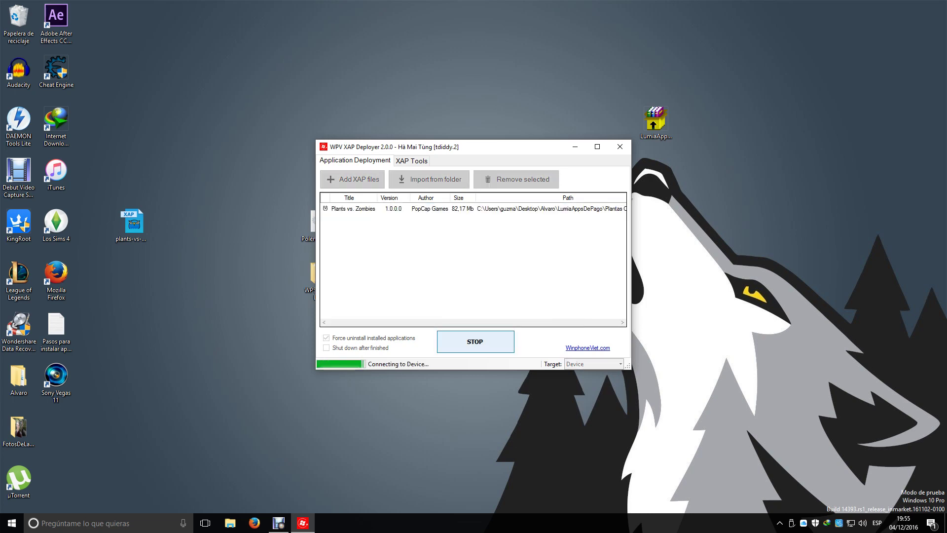